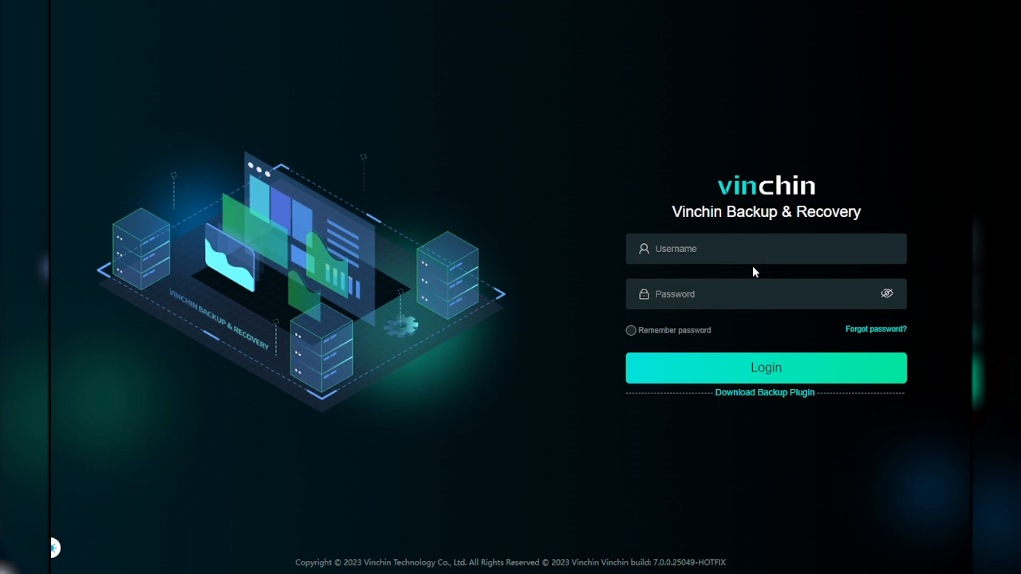
Log in to the backup console with the username admin and the account password.
left_click(744, 253)
type("admin")
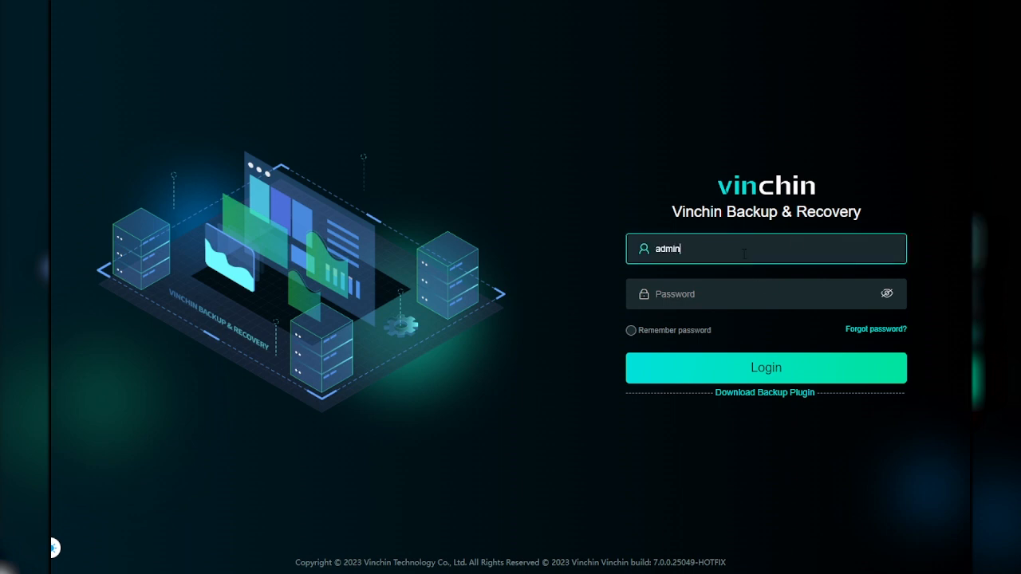
key("Tab")
type("******")
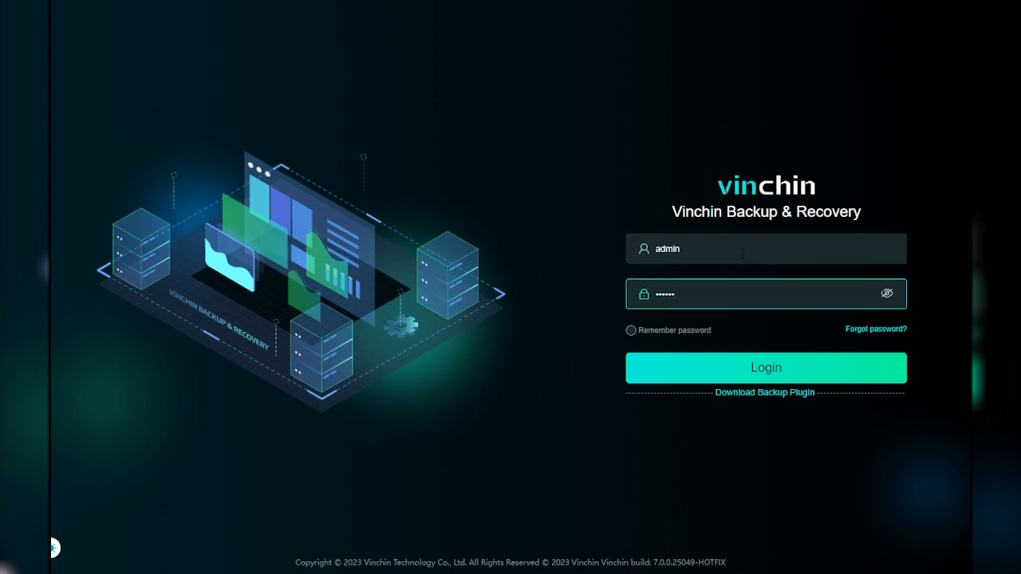
left_click(764, 368)
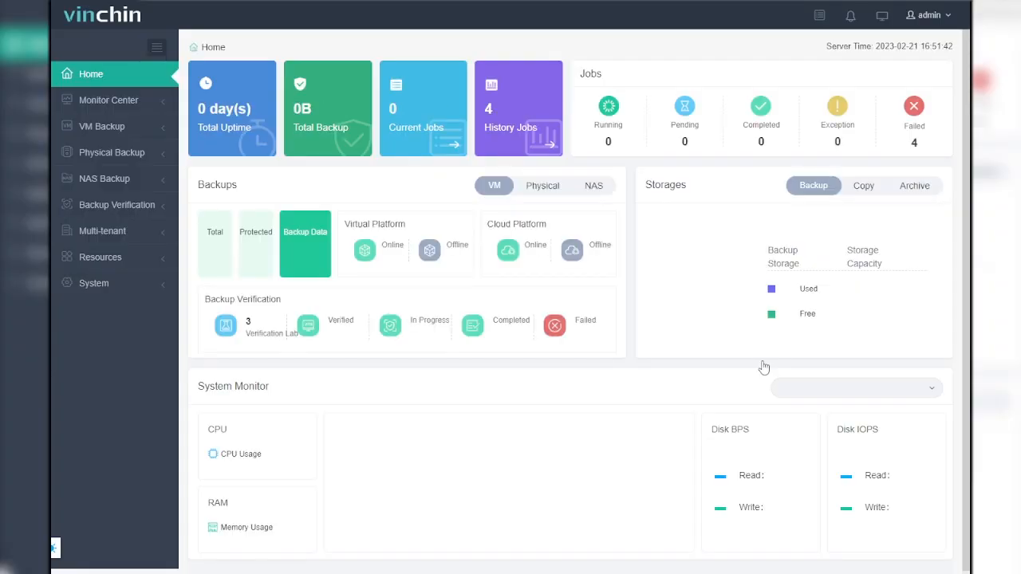
Start a new server backup job for physical servers.
left_click(140, 156)
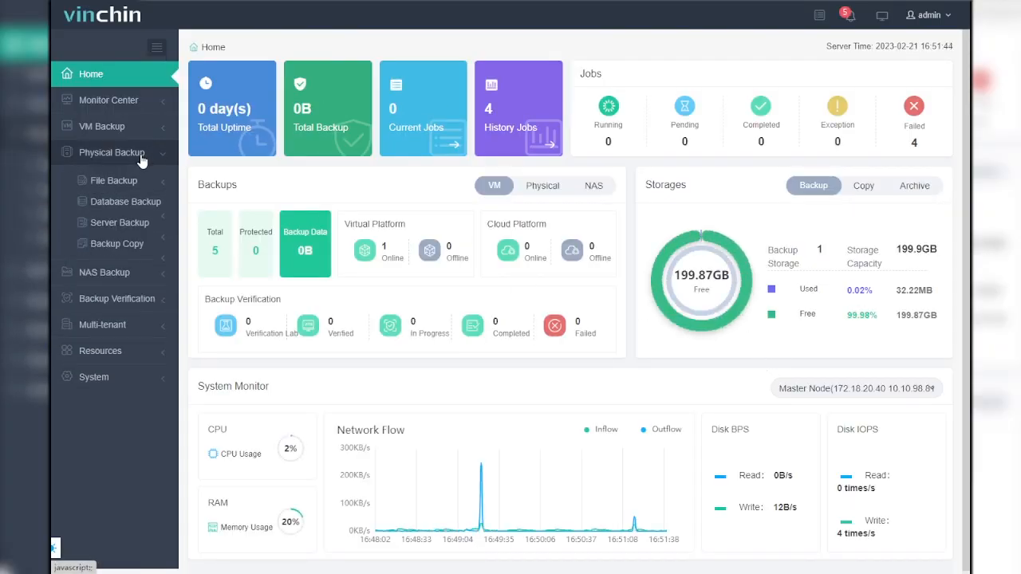
left_click(136, 225)
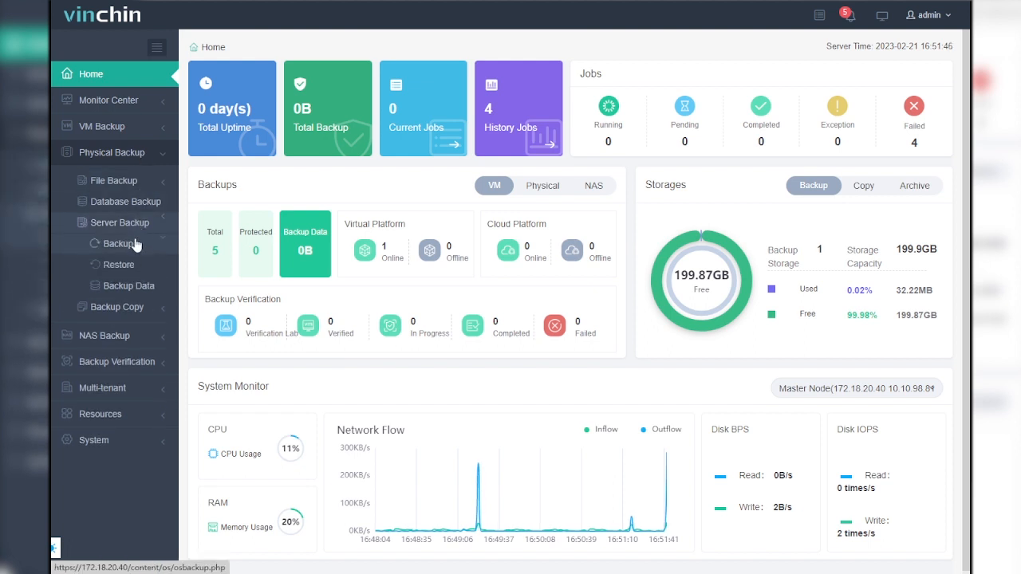
left_click(134, 244)
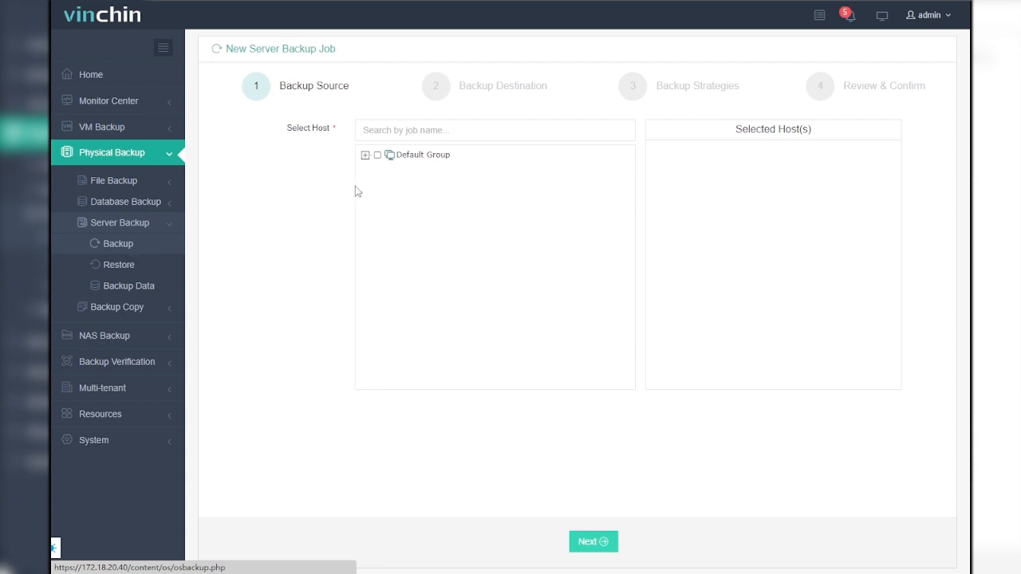
Back up host localhost.localdomain (172.18.20.13) without the centos-home volume, and accept the preset target node and storage.
left_click(364, 154)
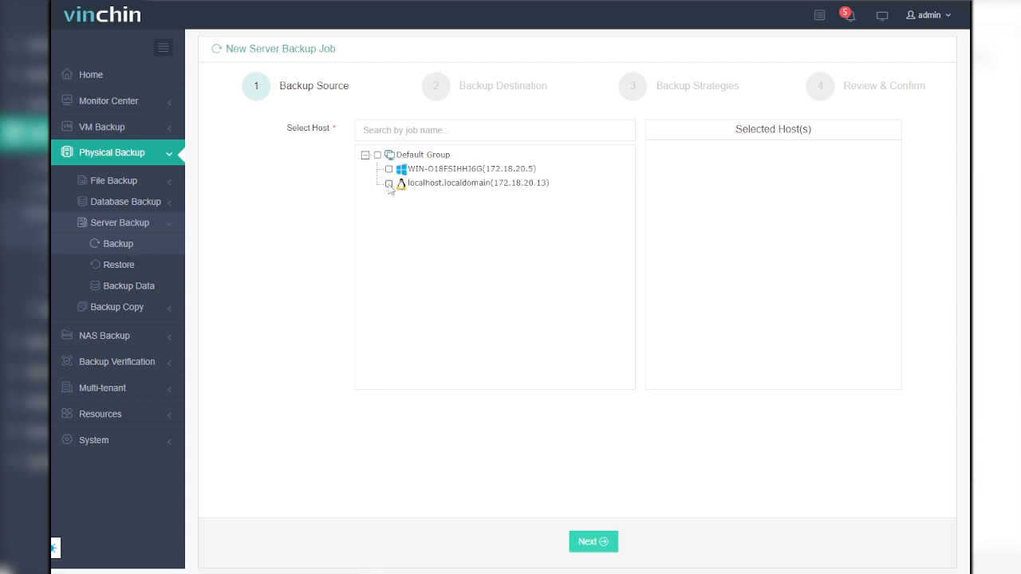
left_click(389, 184)
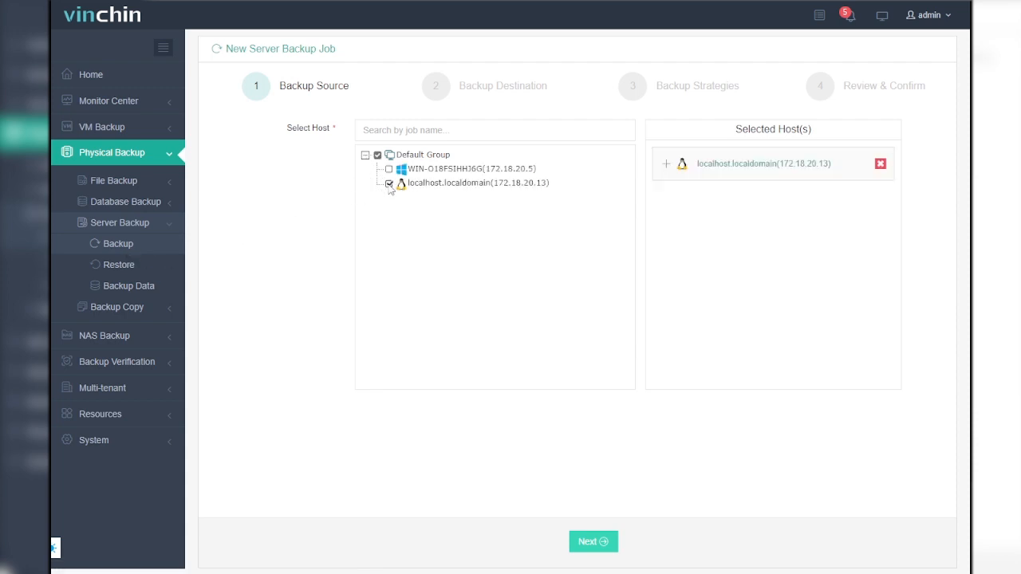
left_click(667, 167)
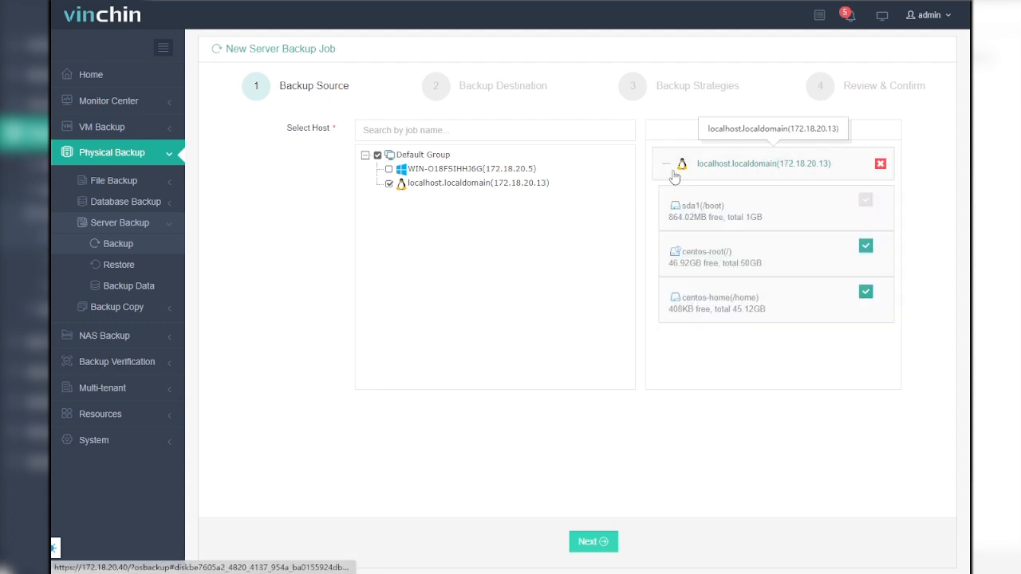
left_click(866, 293)
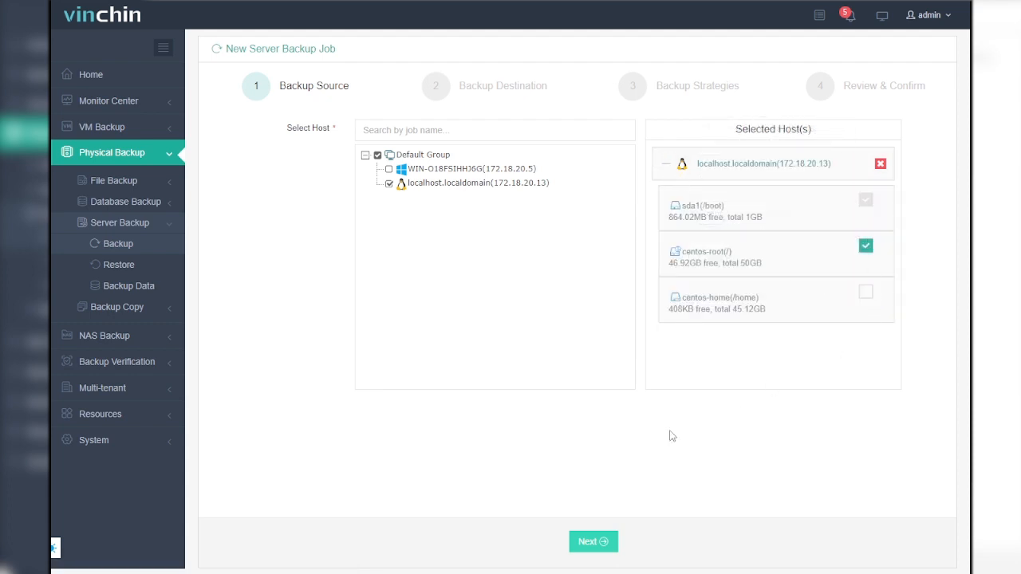
left_click(602, 543)
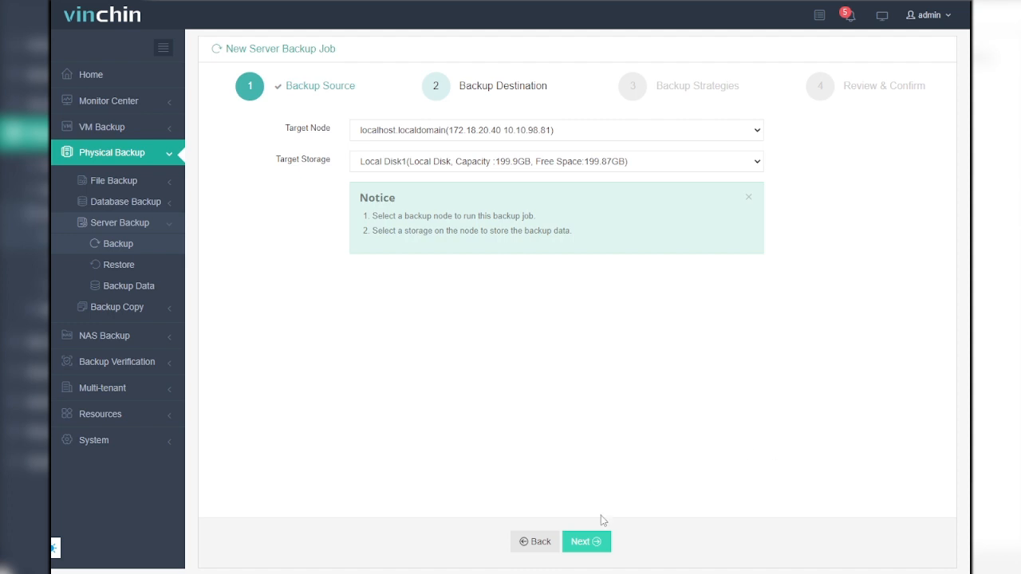
left_click(588, 542)
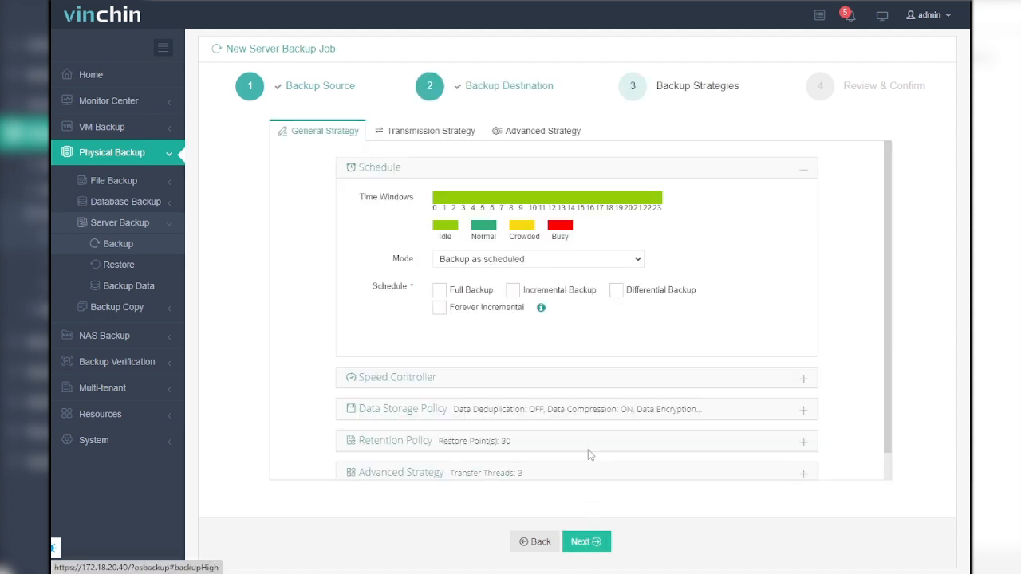
left_click(488, 264)
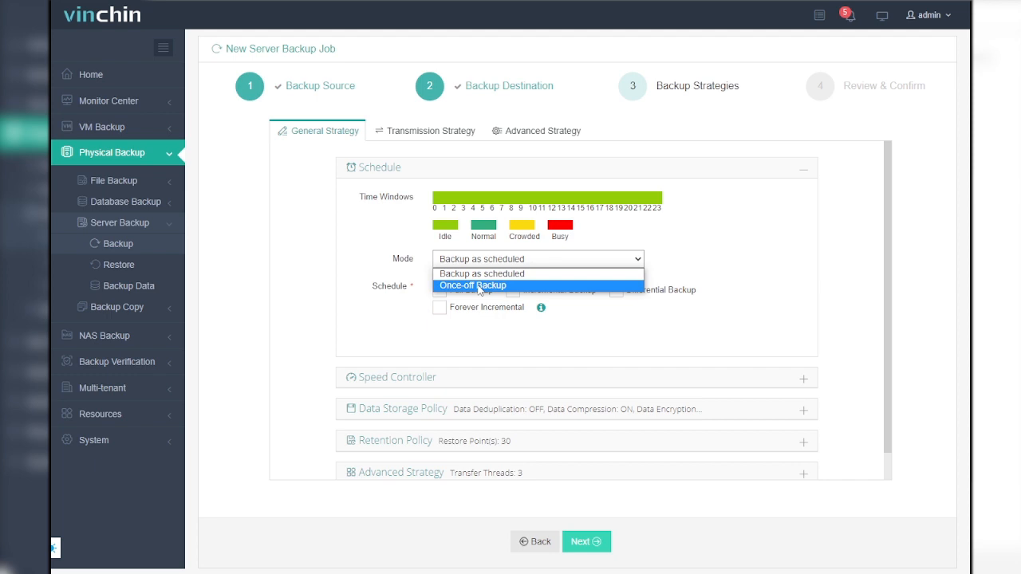
left_click(479, 285)
left_click(542, 287)
left_click(588, 398)
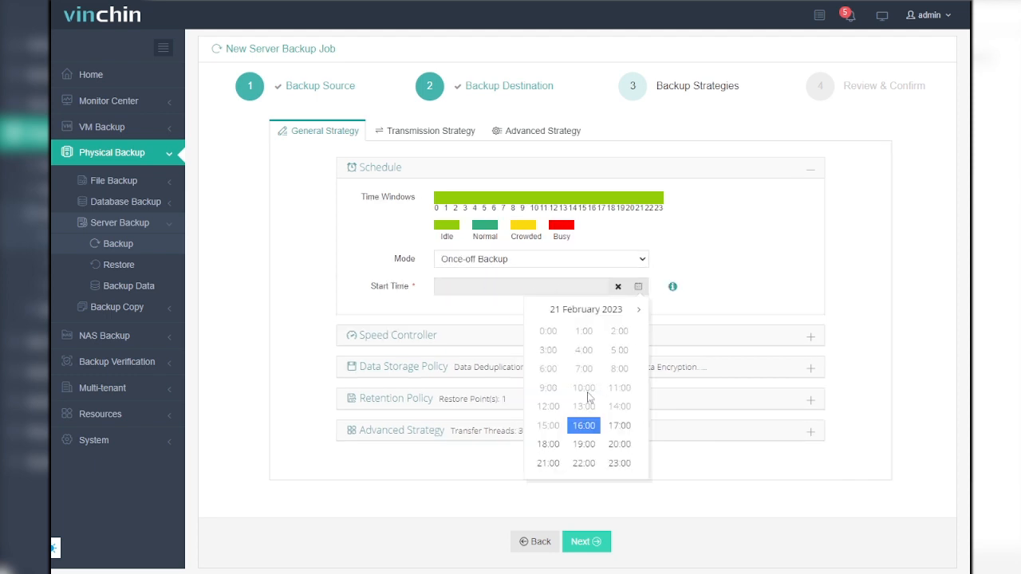
left_click(583, 426)
left_click(623, 354)
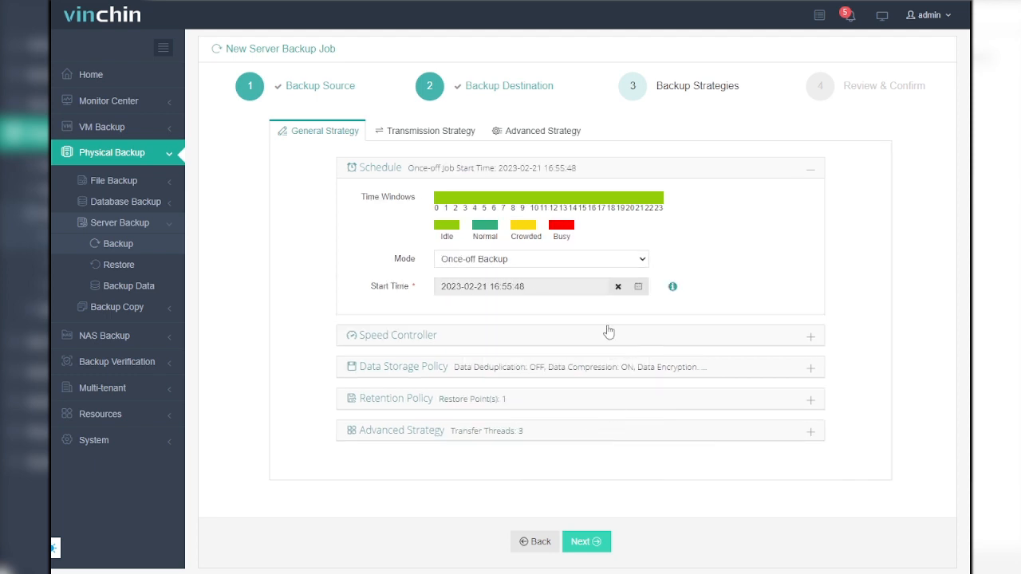
Set the schedule mode to Backup as scheduled and enable Full Backup.
left_click(622, 265)
left_click(565, 273)
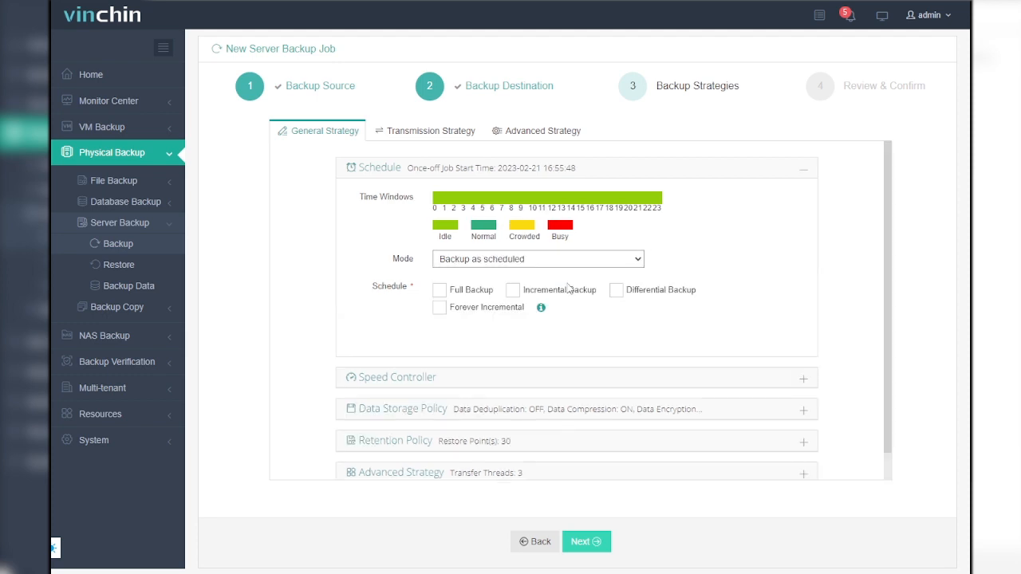
left_click(468, 294)
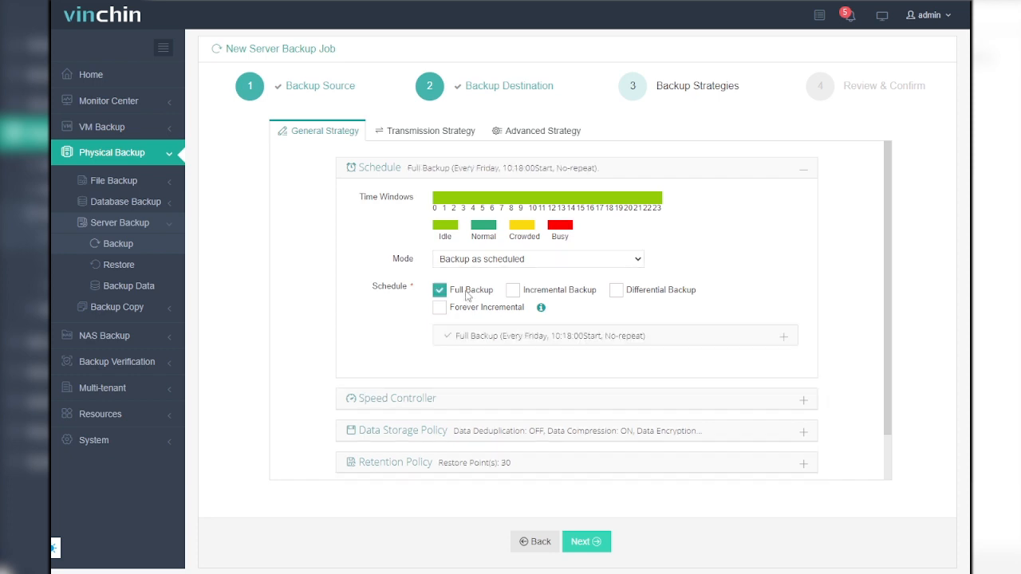
Expand the full backup schedule, try the daily and weekly options, and set it to Monthly on days 1 and 15.
left_click(507, 336)
scroll(470, 343, "down", 2)
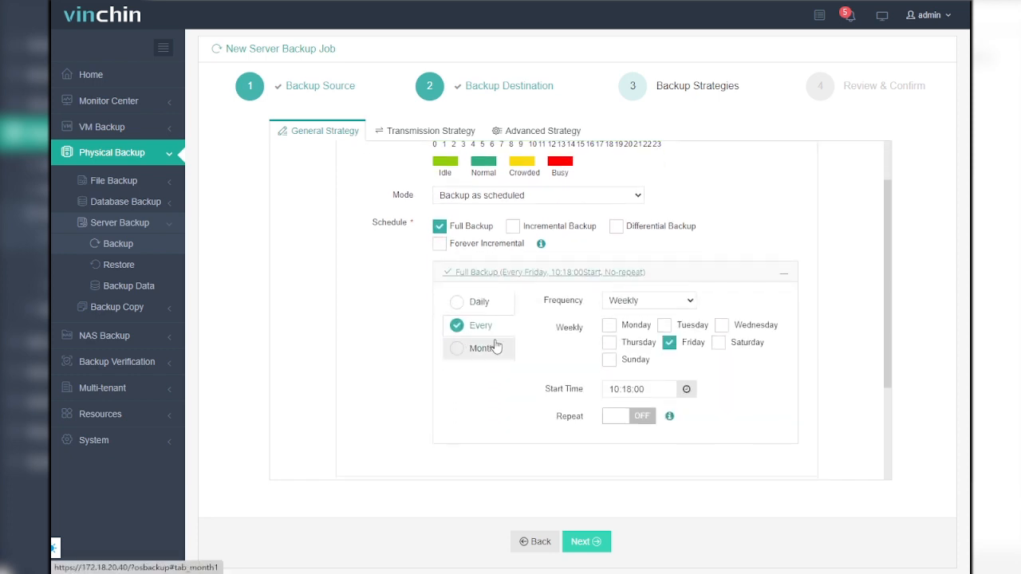
left_click(479, 302)
left_click(480, 325)
left_click(488, 349)
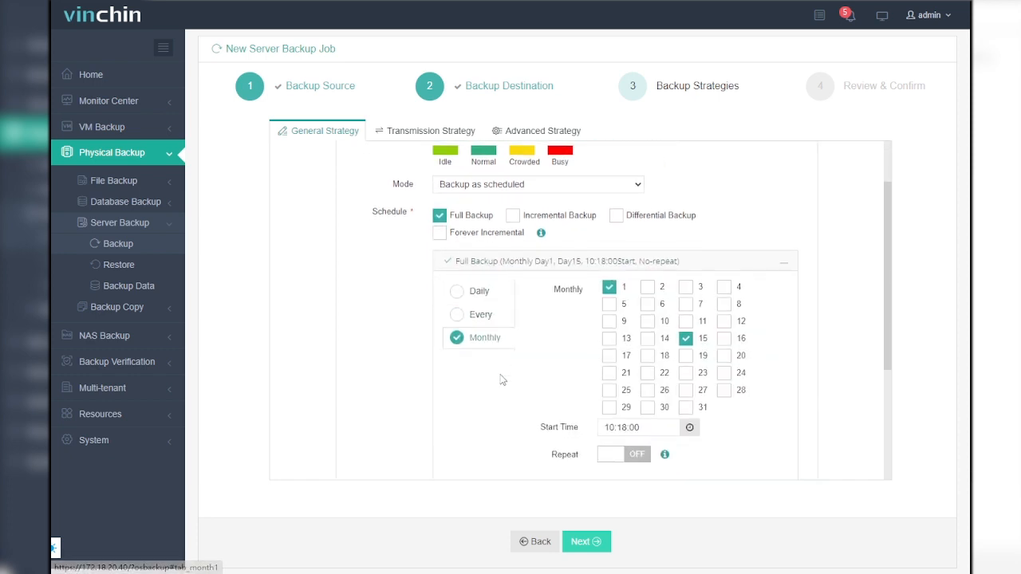
Set the monthly full backup's start time to 8:18:00.
scroll(501, 375, "down", 2)
left_click(691, 375)
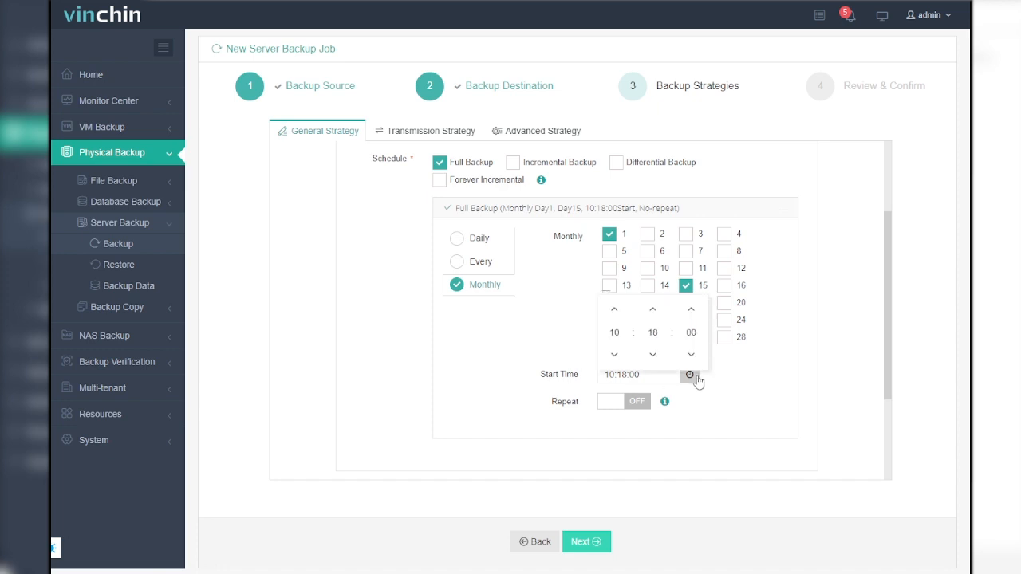
left_click(614, 354)
left_click(614, 354)
left_click(526, 380)
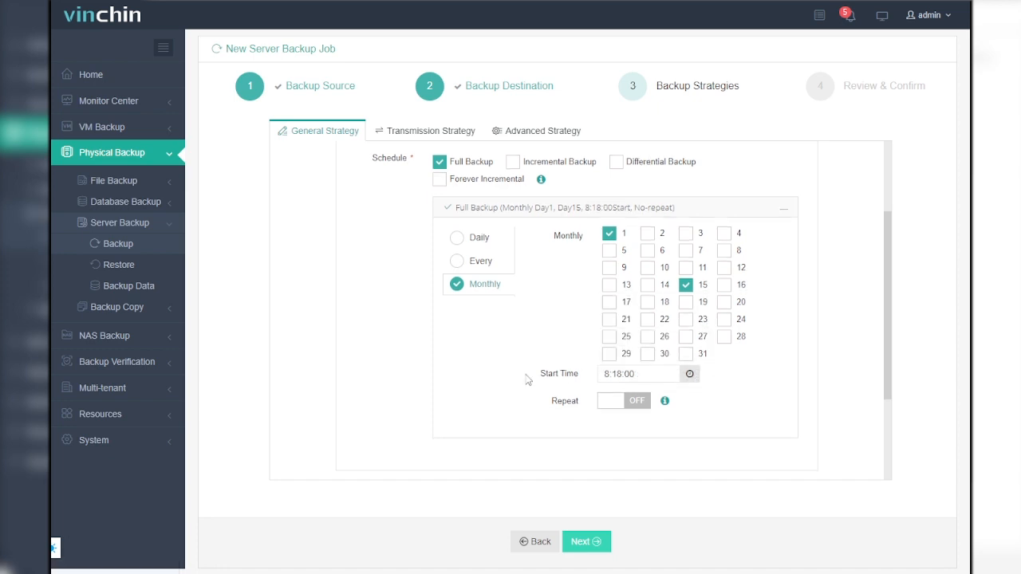
Add a speed controller policy and try its daily, weekly and monthly schedule options.
scroll(528, 376, "down", 2)
left_click(490, 369)
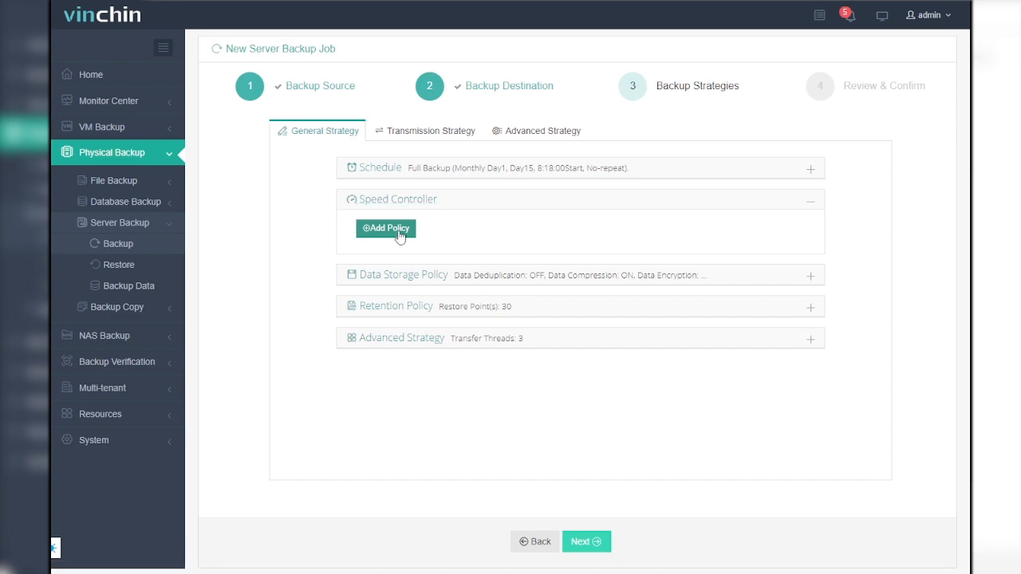
left_click(399, 231)
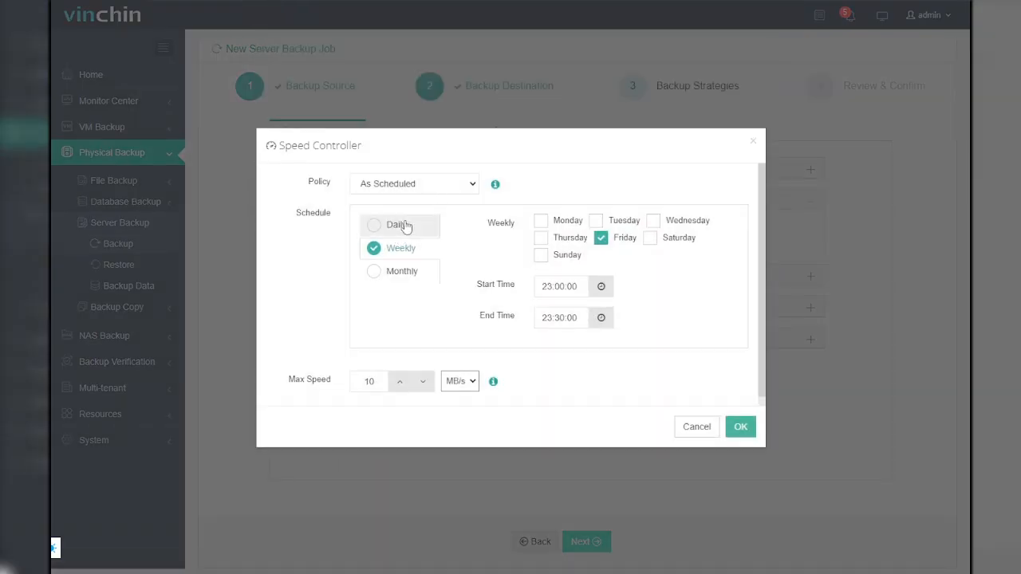
left_click(394, 226)
left_click(403, 248)
left_click(403, 272)
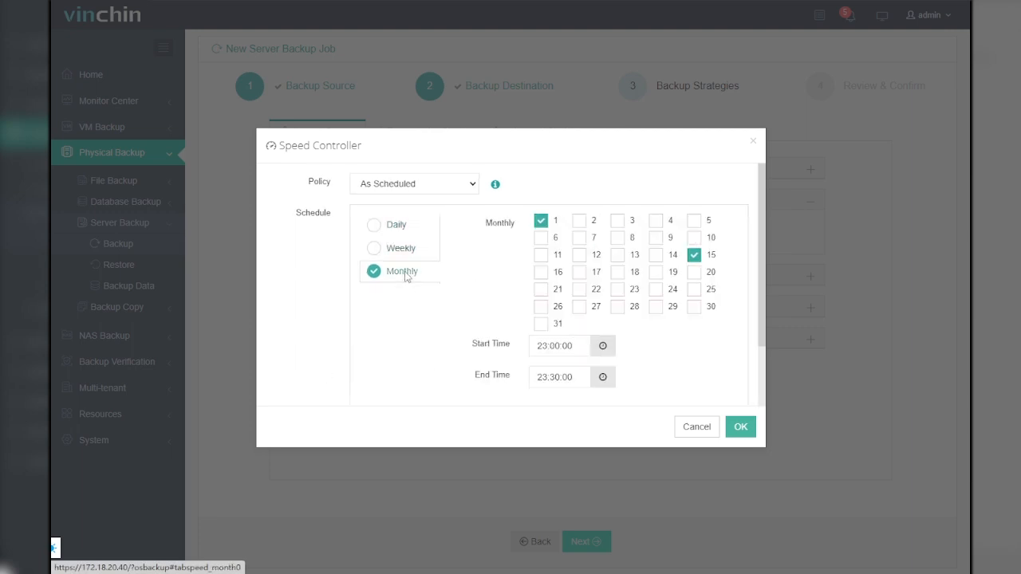
Make the speed controller policy Permanent with a maximum speed of 6 MB/s and save it.
left_click(451, 185)
left_click(428, 215)
left_click(423, 218)
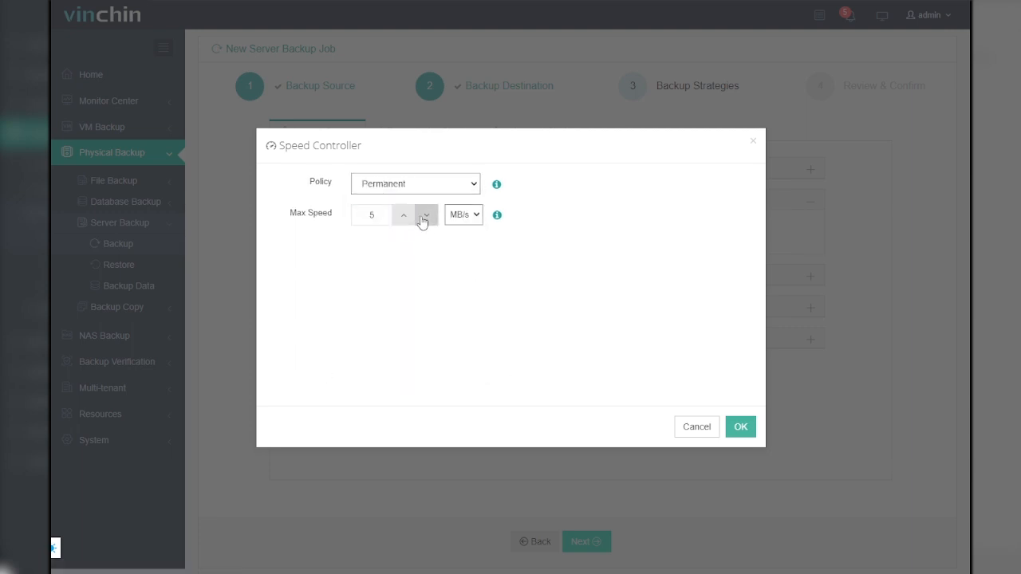
left_click(423, 218)
left_click(407, 218)
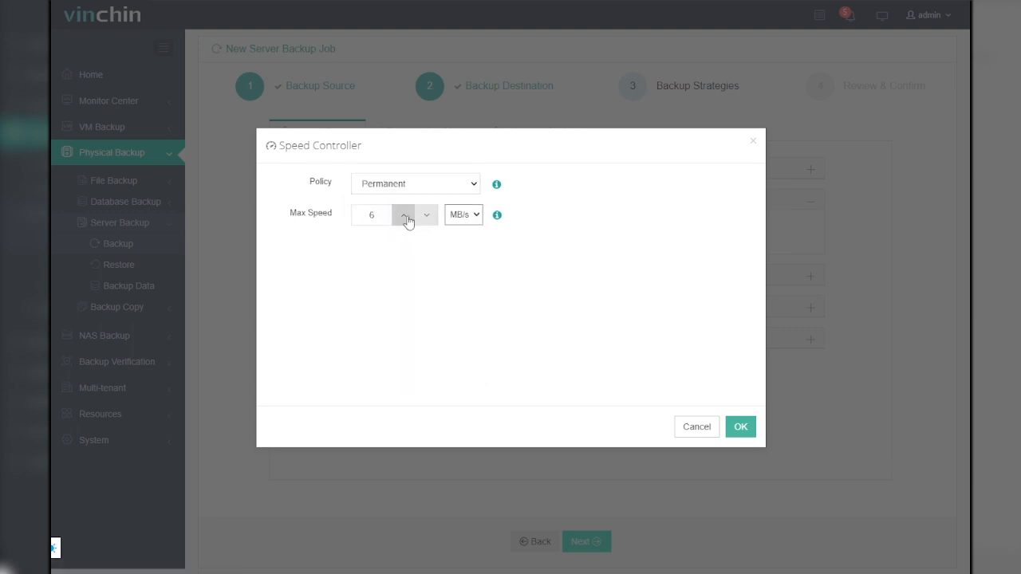
left_click(743, 430)
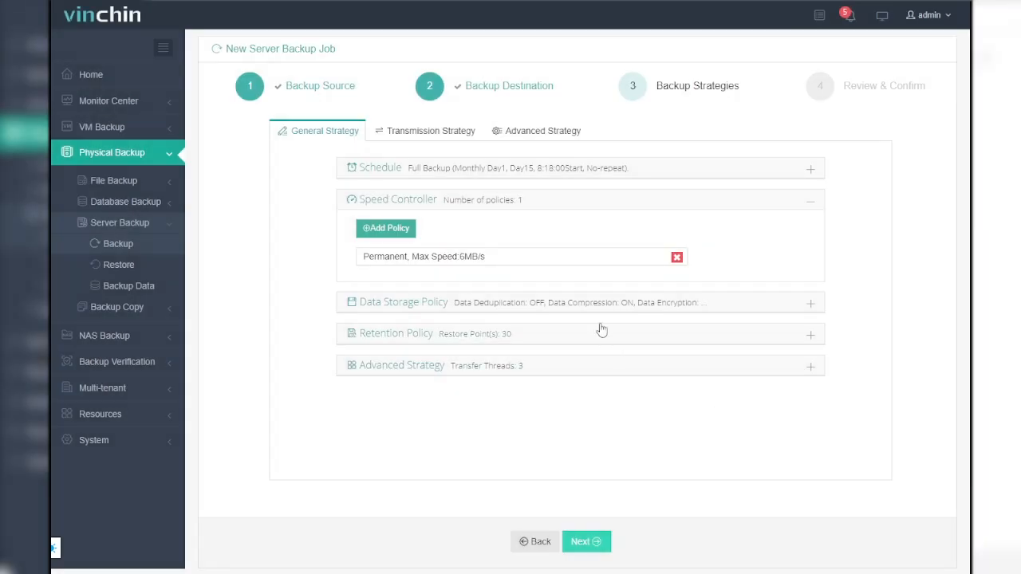
Enable data deduplication and data encryption in the data storage policy.
left_click(570, 310)
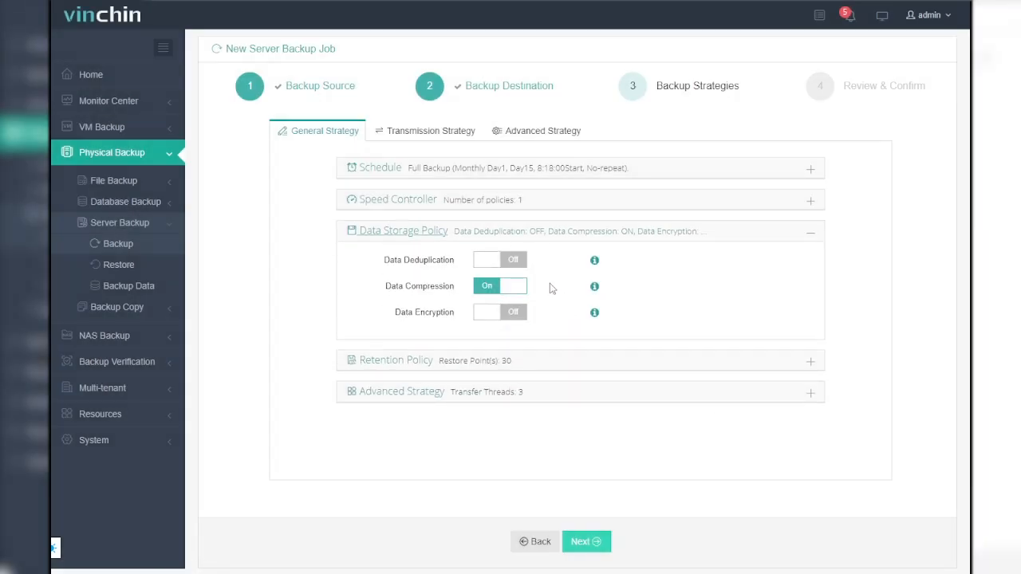
left_click(512, 264)
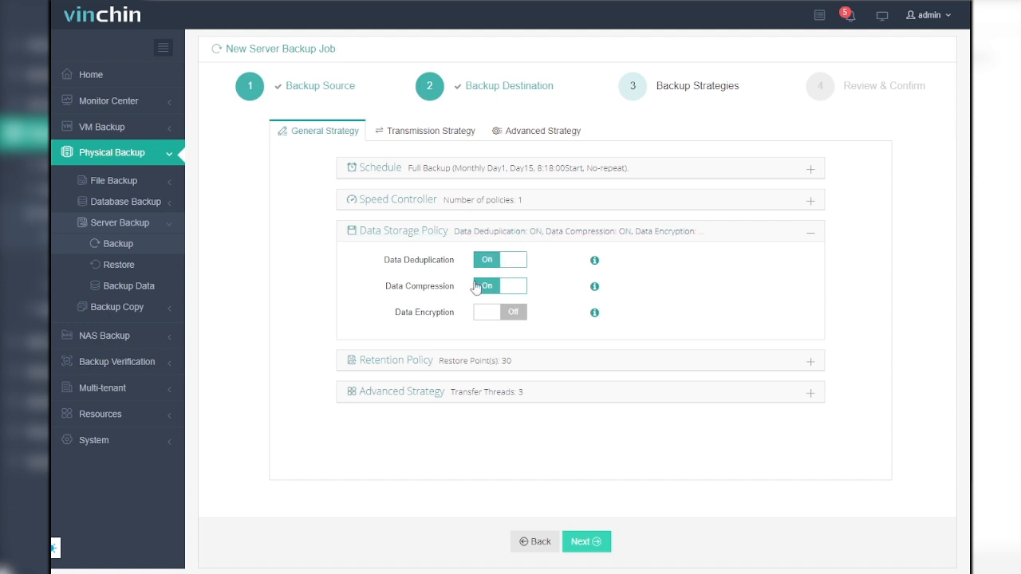
left_click(517, 315)
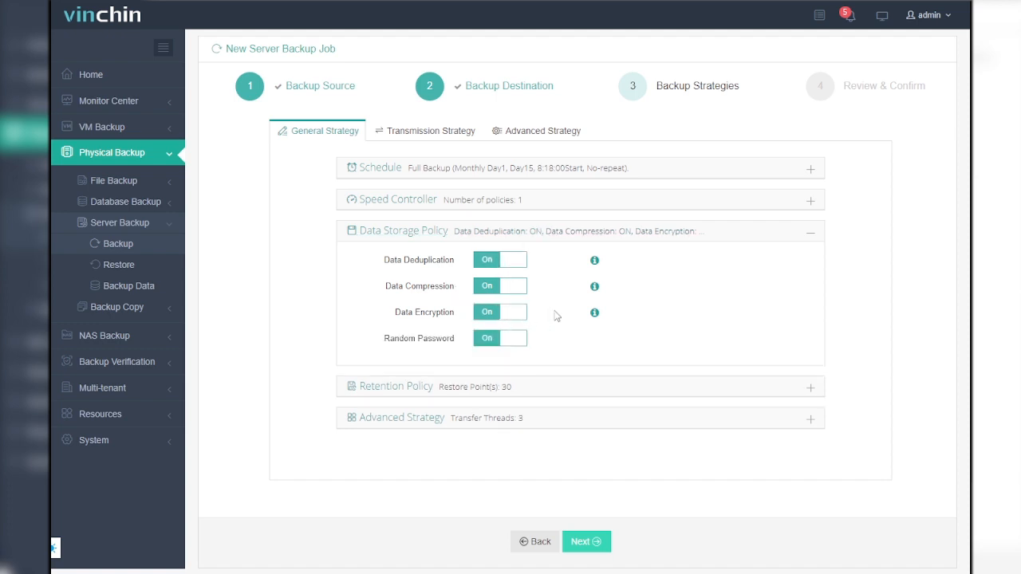
Try 20 restore points in the retention policy, and change the retention mode to Number of Days with 10 days.
left_click(534, 389)
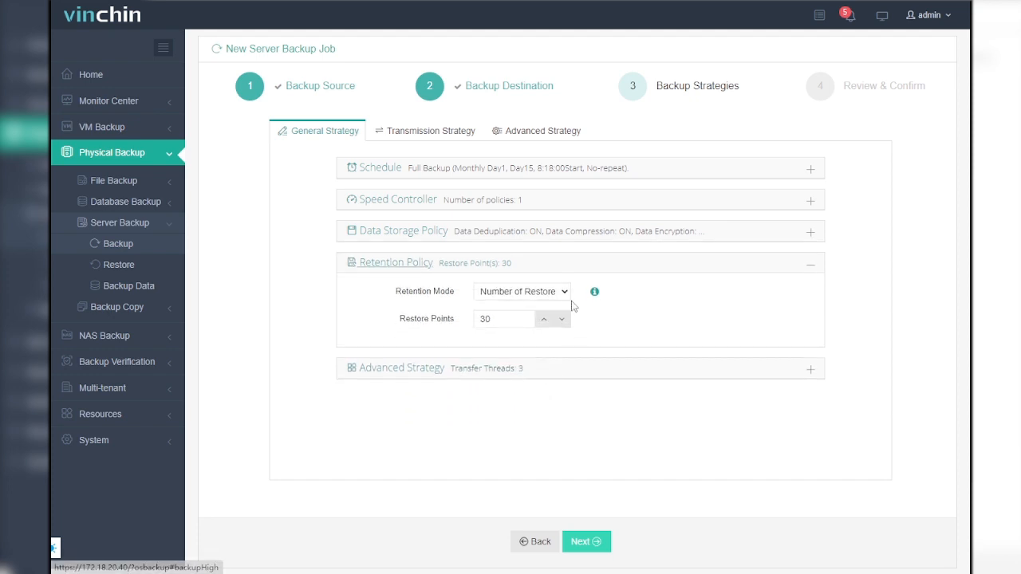
left_click(562, 318)
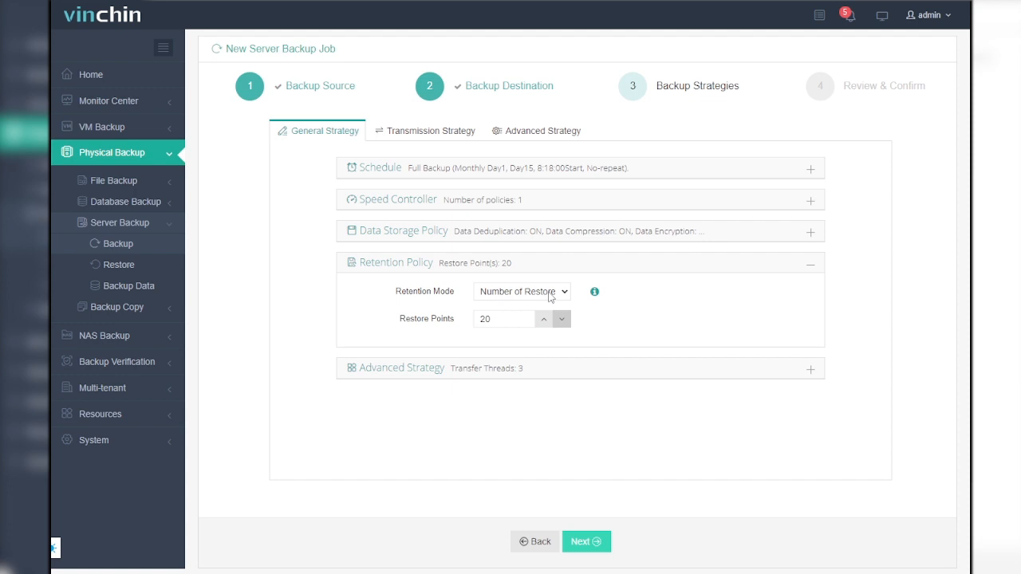
left_click(549, 292)
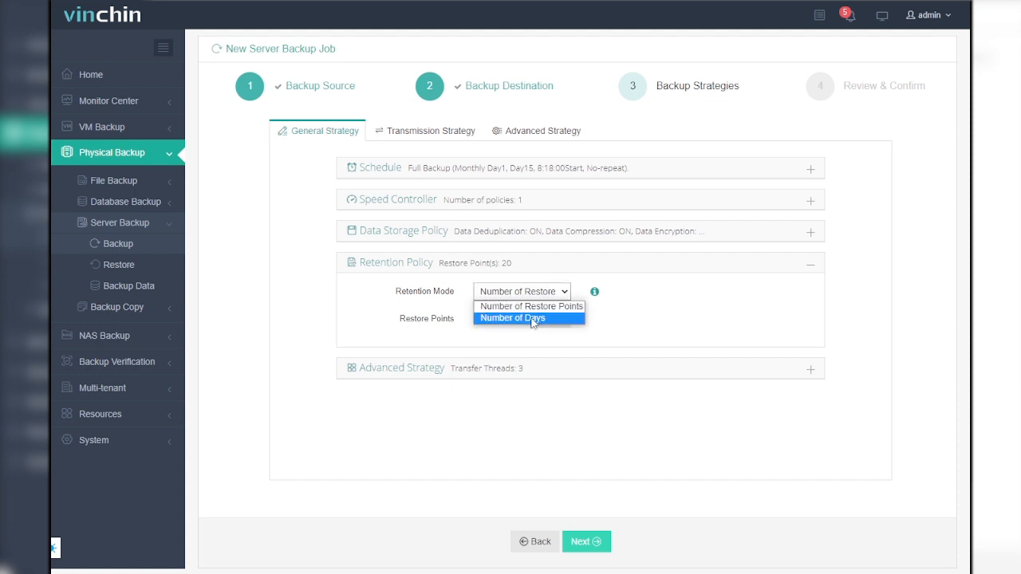
left_click(527, 319)
left_click(564, 331)
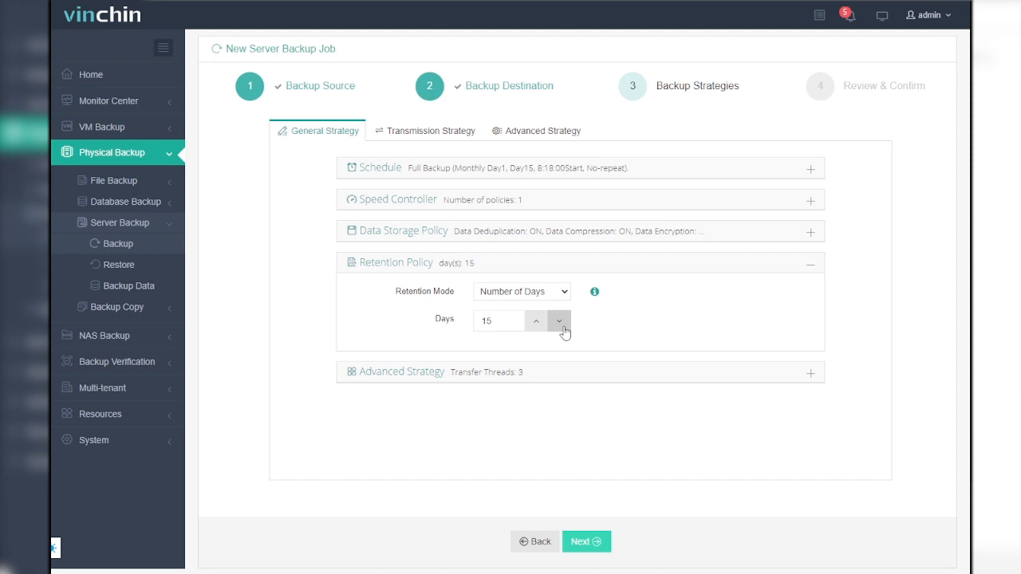
left_click(559, 321)
left_click(559, 322)
left_click(559, 322)
left_click(559, 321)
left_click(559, 322)
Set the transfer threads to 8 in the general strategy's advanced settings.
left_click(582, 381)
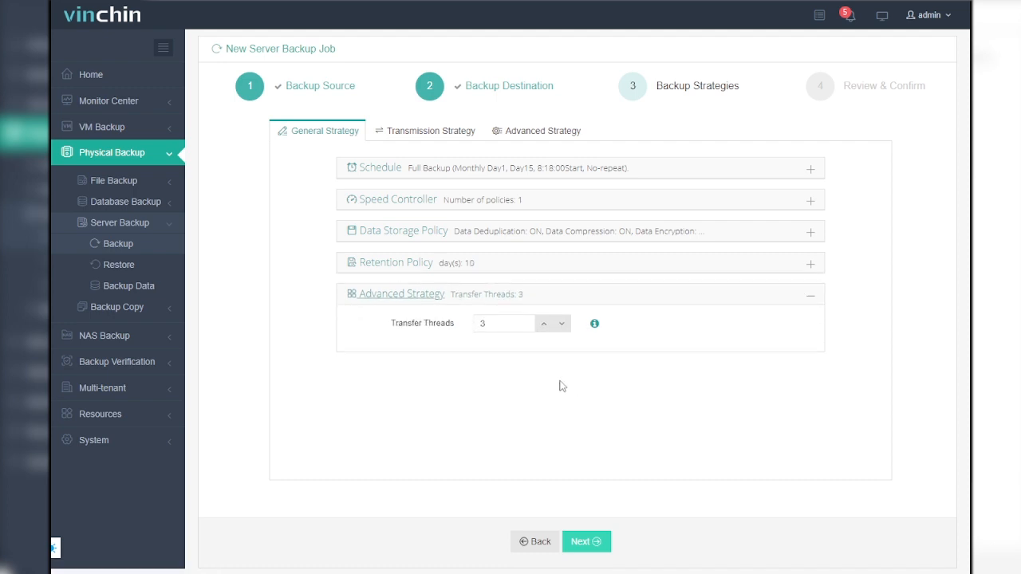
left_click(543, 324)
left_click(543, 325)
left_click(543, 327)
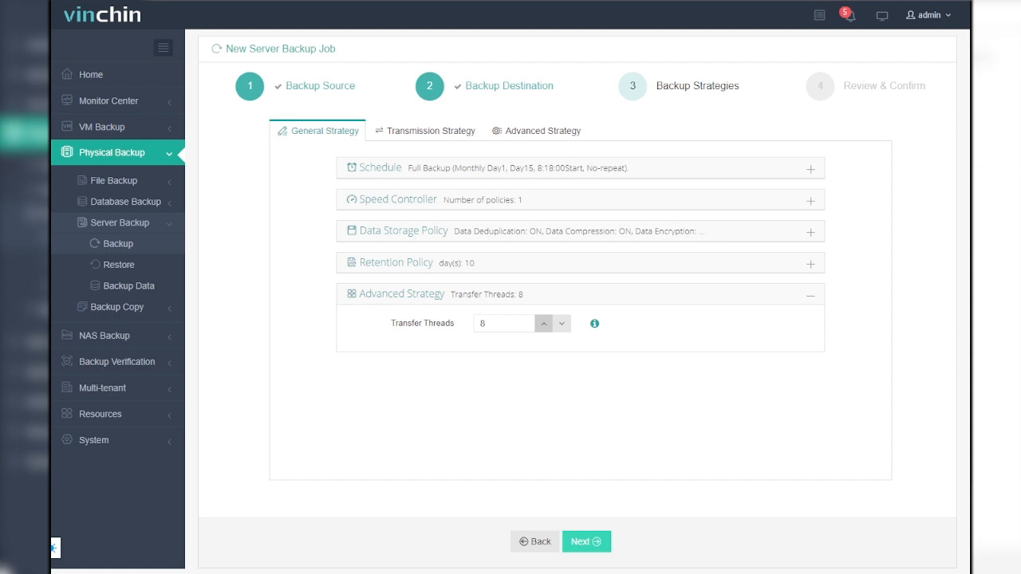
Enable encrypted transfer over the 10.10.98.81:22711 transmission network and complete the backup strategies with Valid Data Extraction on.
left_click(428, 133)
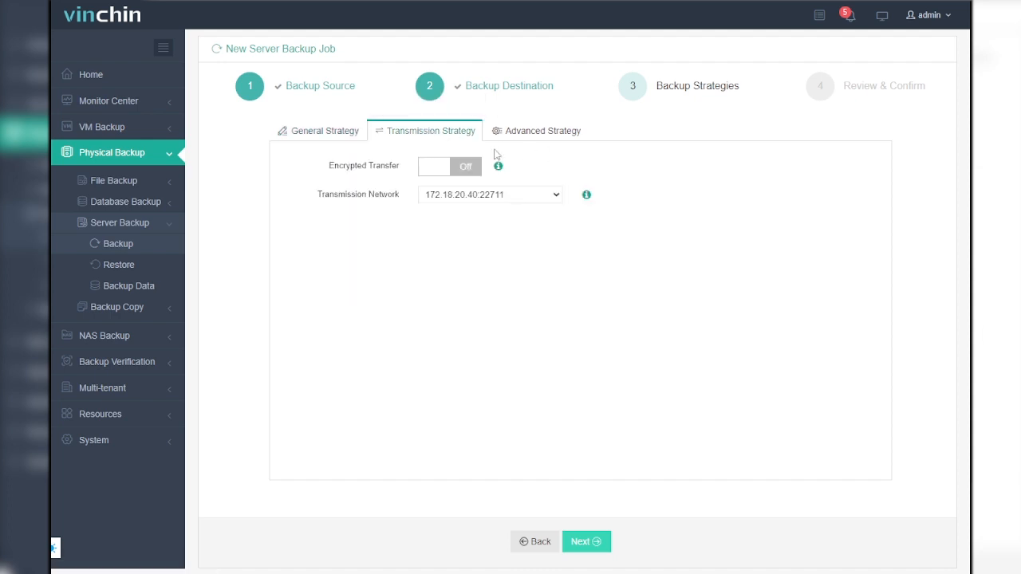
left_click(460, 169)
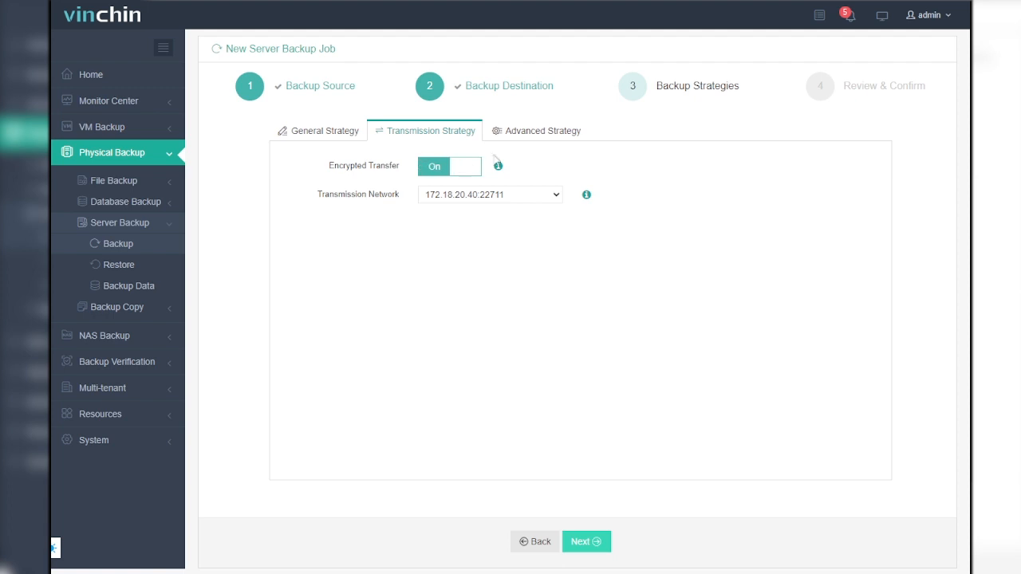
left_click(551, 196)
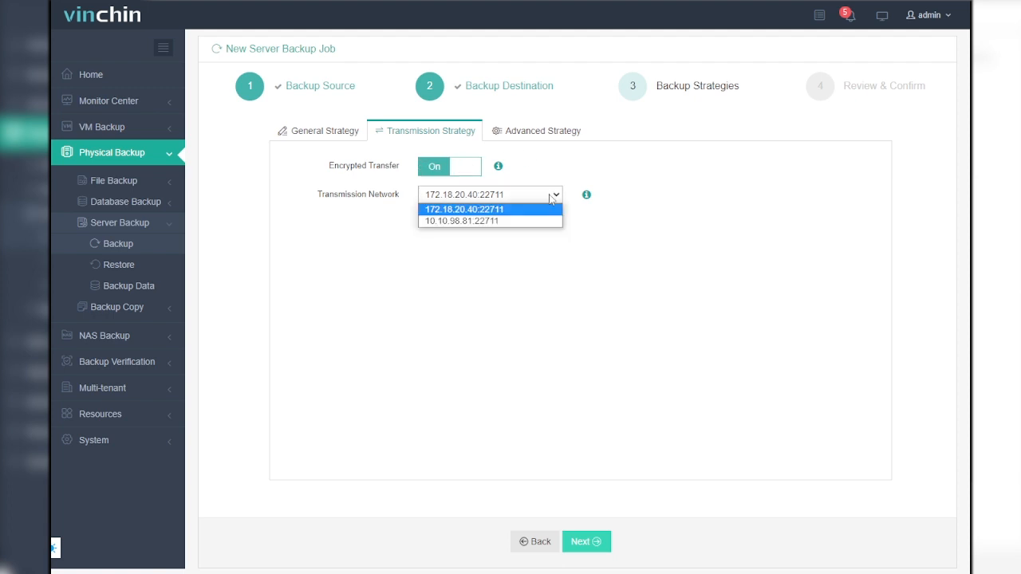
left_click(518, 220)
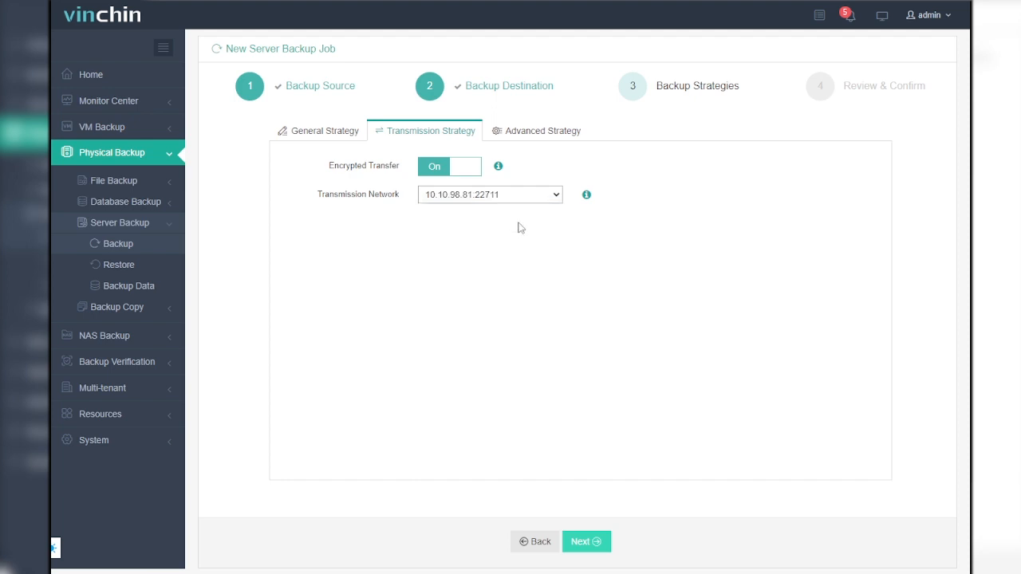
left_click(534, 136)
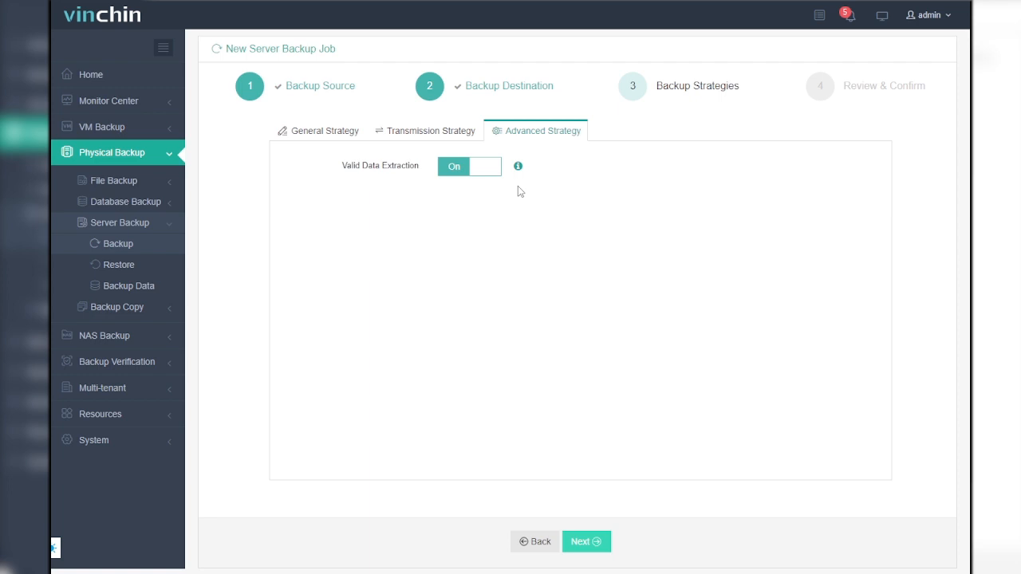
left_click(591, 542)
Name the backup job "server backup 1" and submit it.
left_click(506, 129)
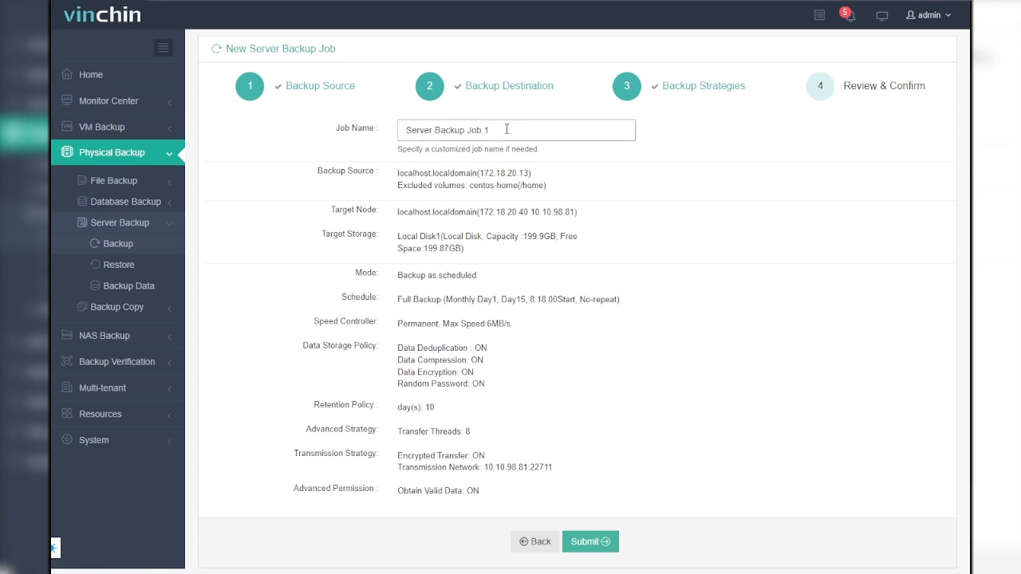
key("ctrl+a")
type("server backup 1")
left_click(600, 458)
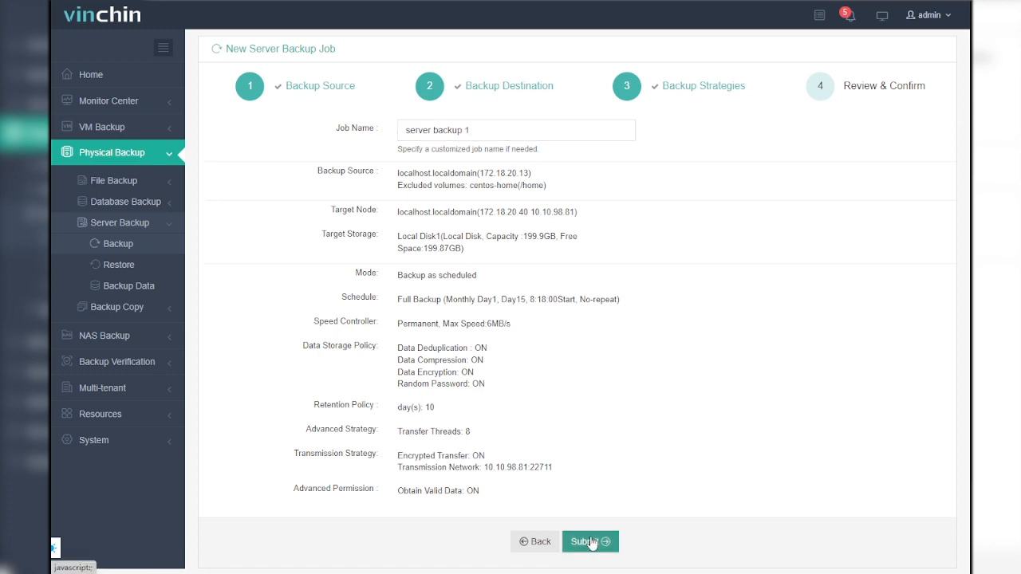
left_click(591, 542)
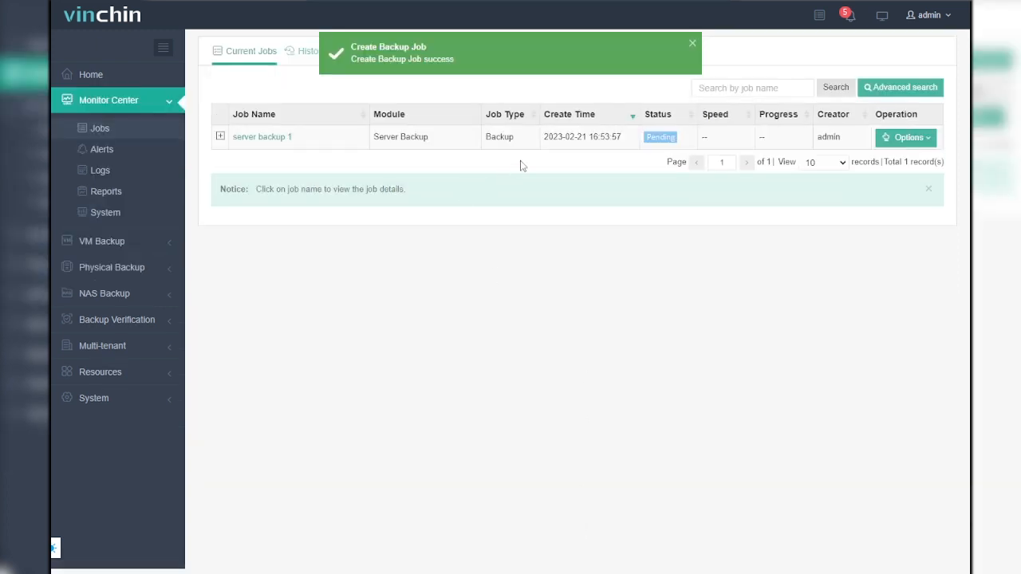
Examine the server backup 1 job's details, including its server list with partitions, storage settings and strategy.
left_click(279, 139)
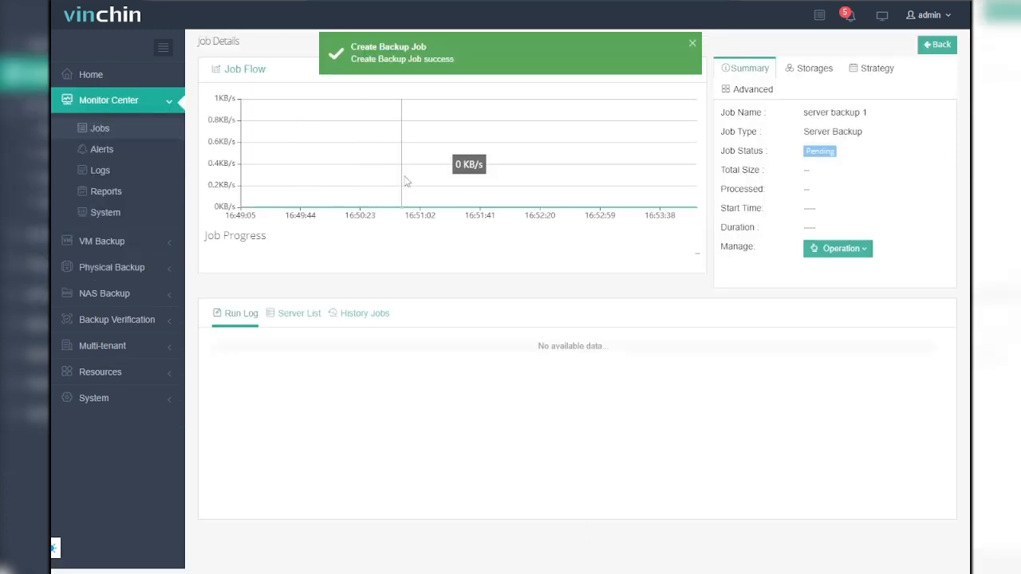
left_click(299, 313)
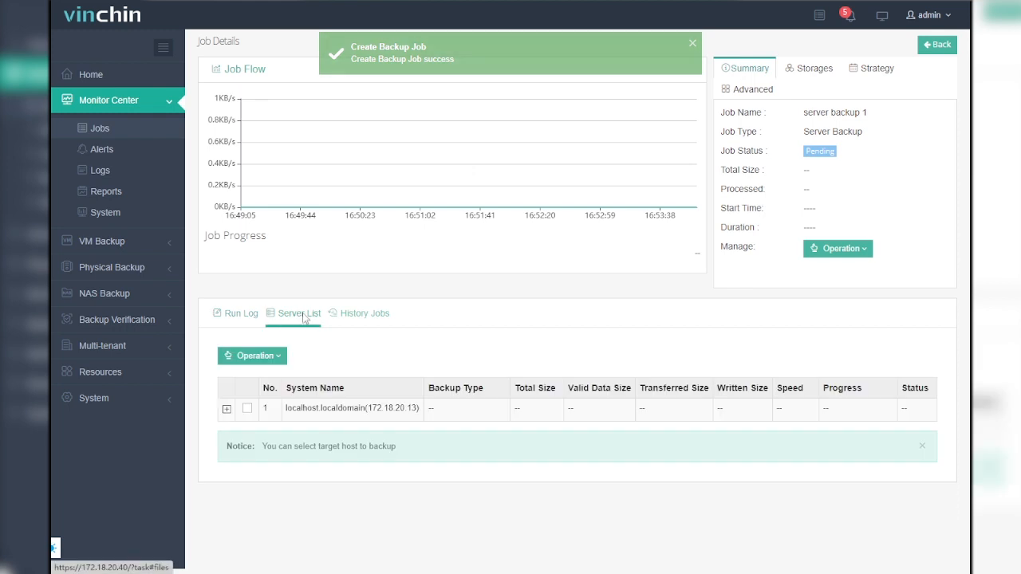
left_click(226, 408)
left_click(819, 75)
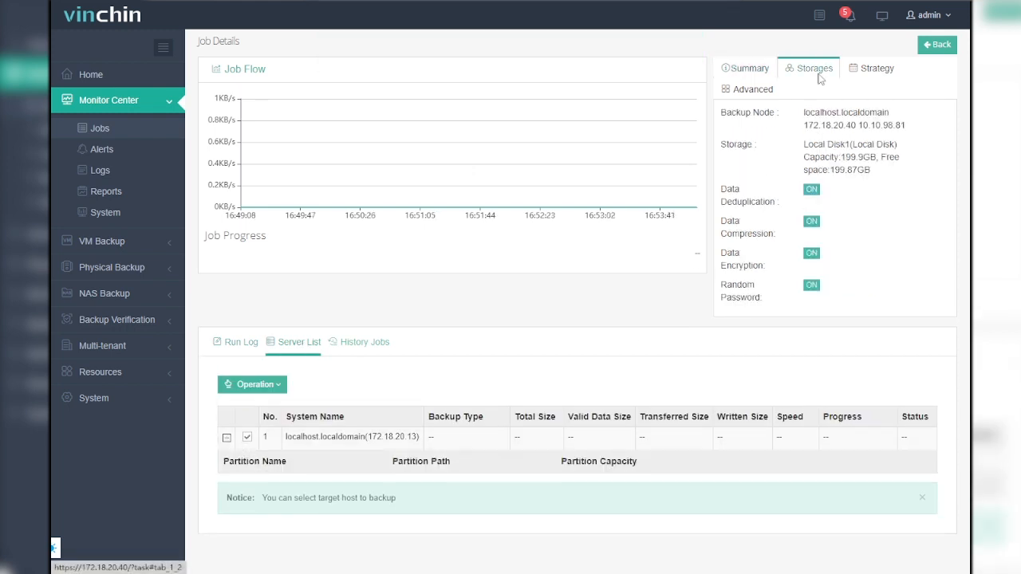
left_click(880, 75)
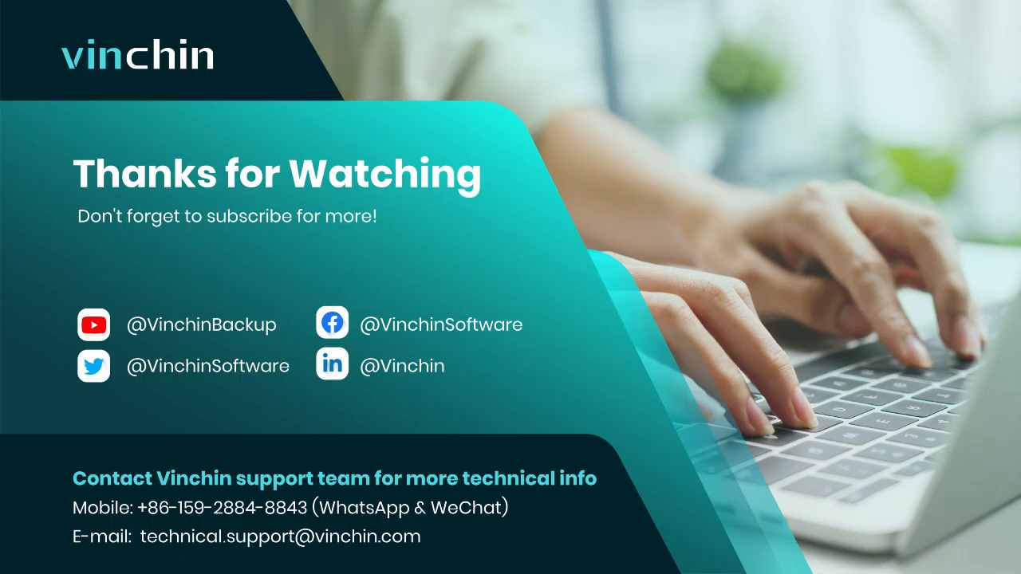